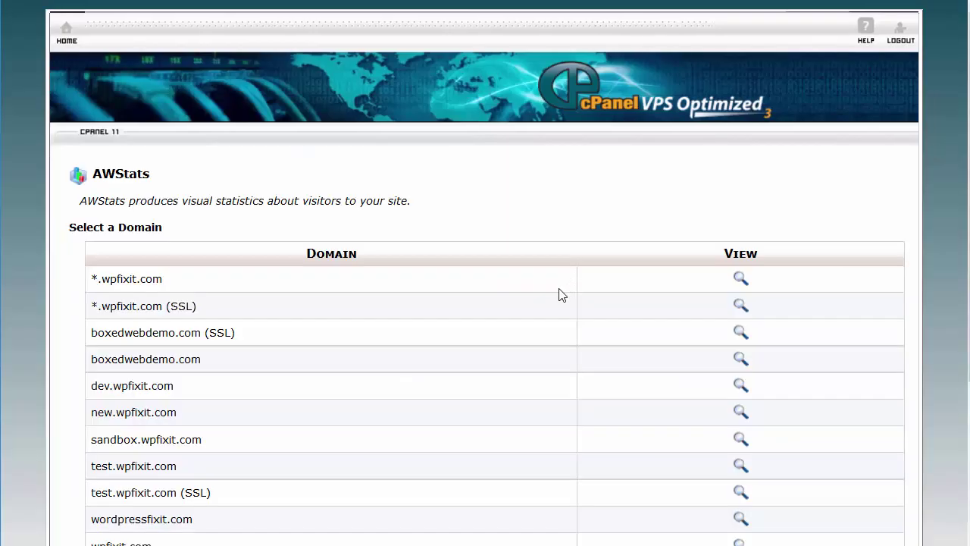
Step: Scroll down the AWStats page to the list of domains with viewable statistics
scroll(523, 270, down, 2)
scroll(505, 267, down, 2)
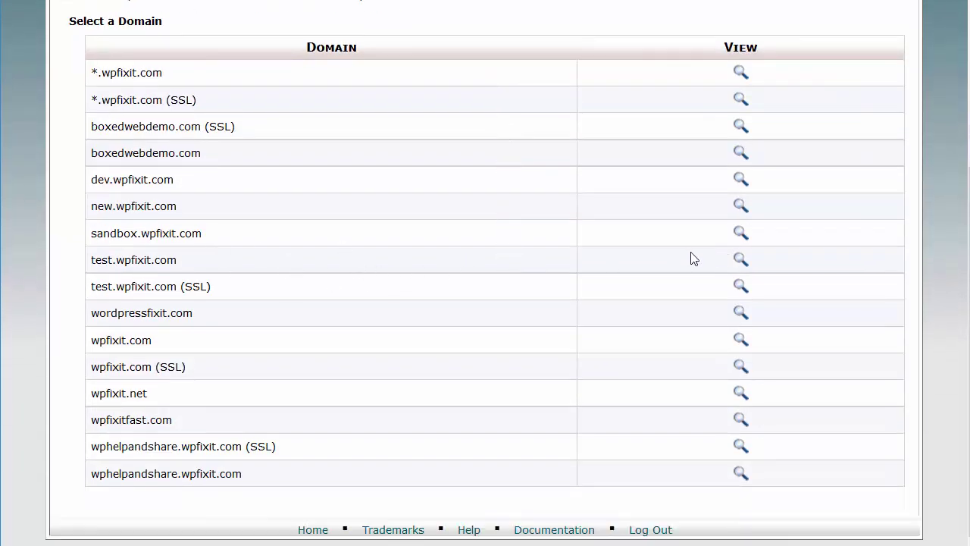
Step: Open the AWStats report for test.wpfixit.com and scroll down to the Hosts table
click(739, 260)
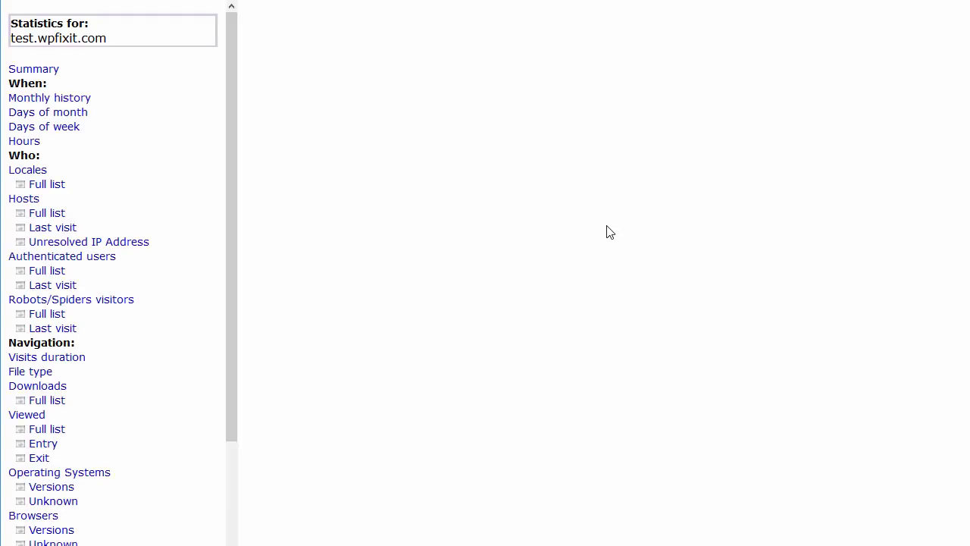
scroll(559, 210, down, 10)
scroll(559, 210, down, 15)
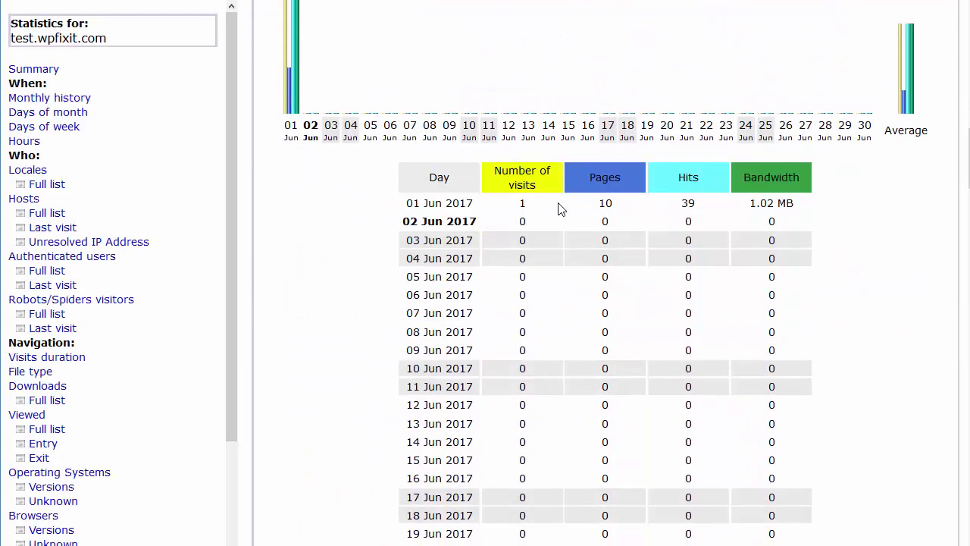
scroll(558, 210, down, 5)
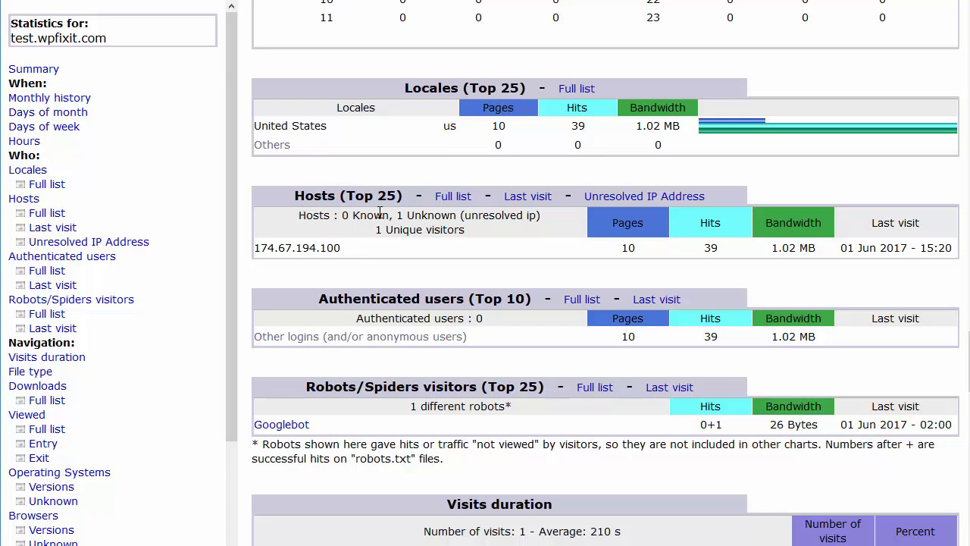
Step: Copy the visitor IP 174.67.194.100 and start a new browser tab
drag(359, 252, 308, 252)
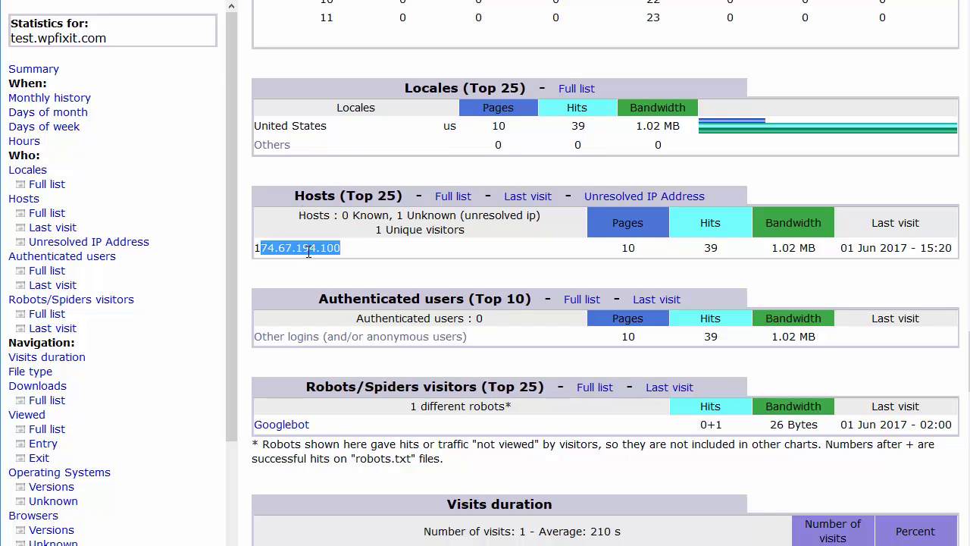
click(372, 255)
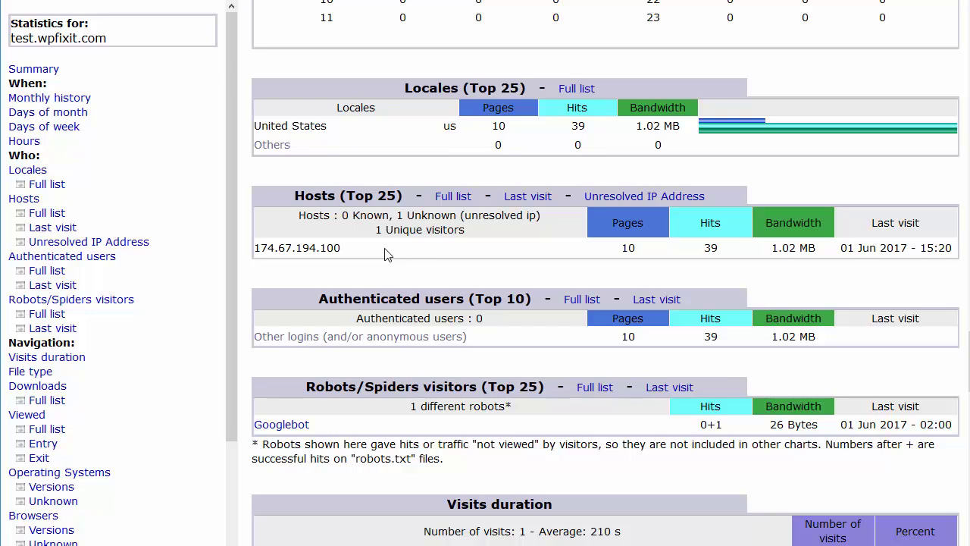
drag(368, 251, 256, 250)
key(ctrl+c)
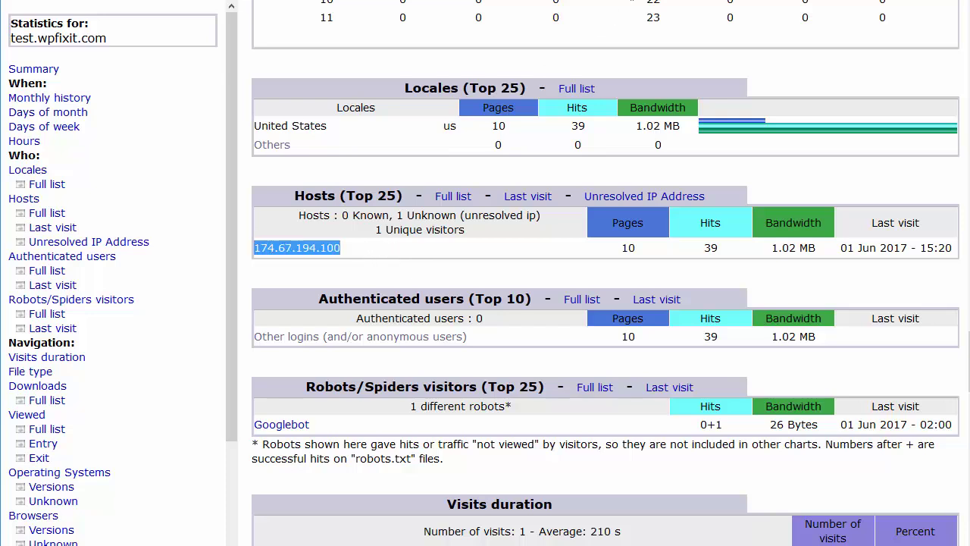
key(ctrl+t)
Step: Look up IP 174.67.194.100 on who.is
text(who.is)
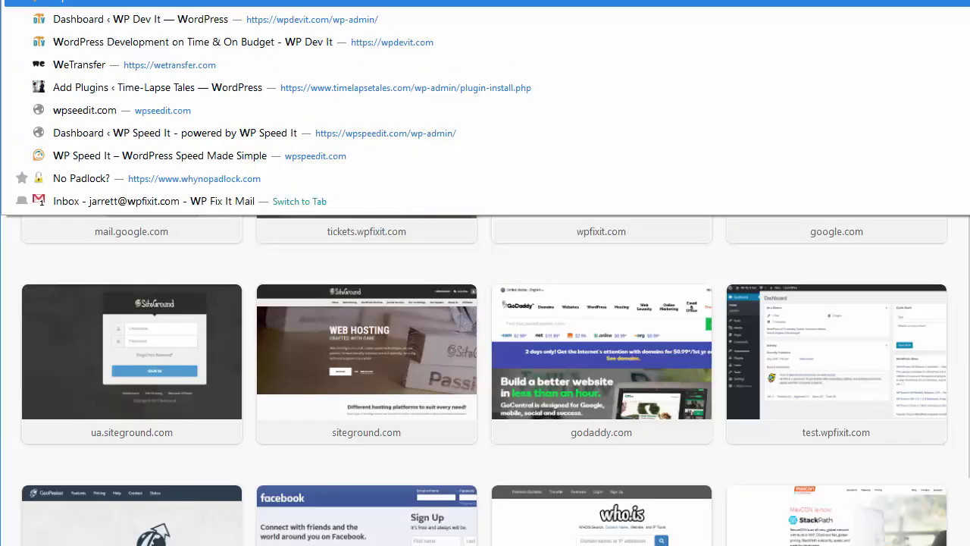
key(Return)
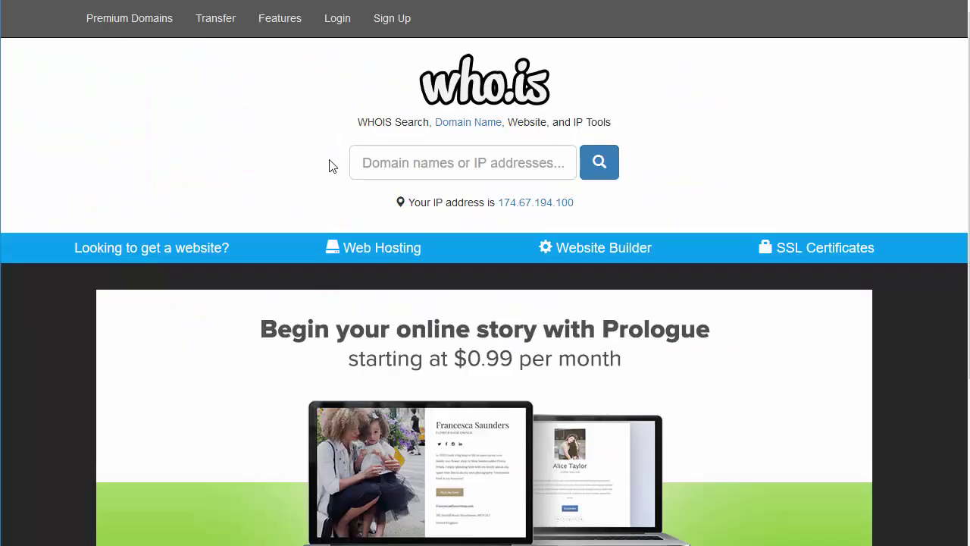
click(392, 174)
key(ctrl+v)
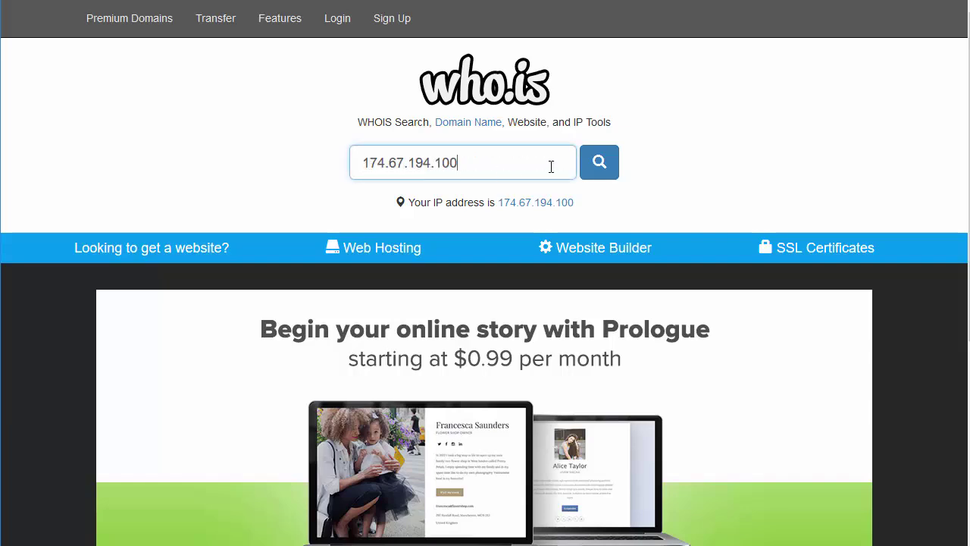
click(595, 170)
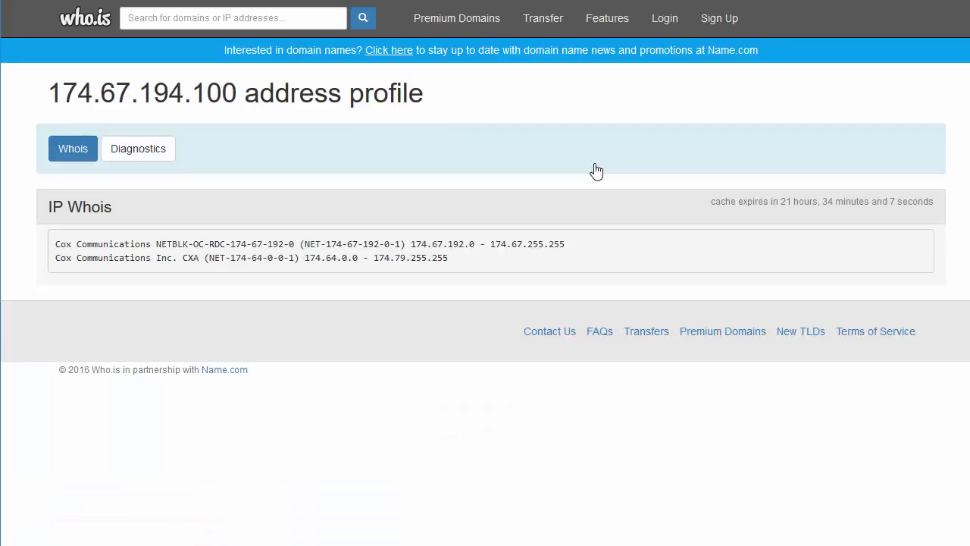
Step: Select the Cox Communications owner details, then return to the AWStats report
drag(441, 263, 71, 241)
click(71, 240)
drag(448, 259, 61, 242)
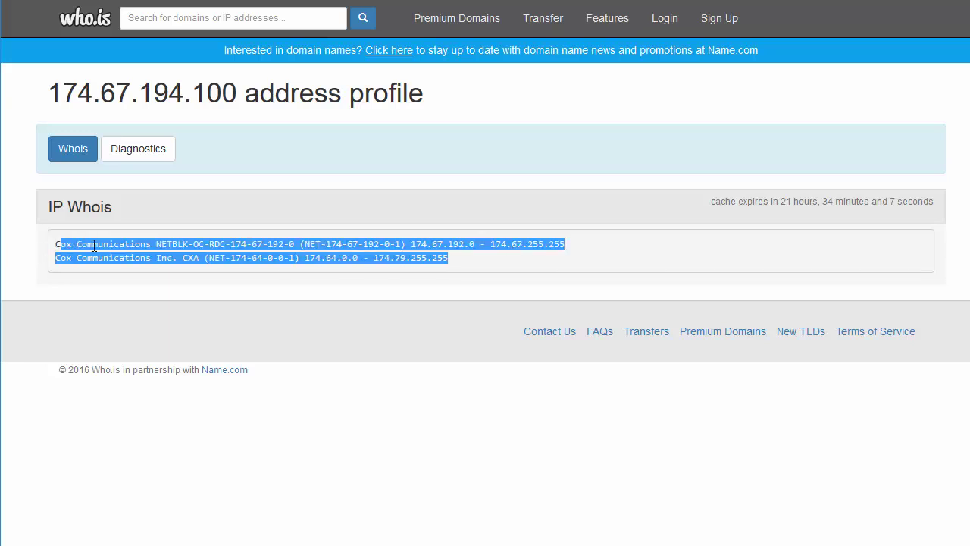
click(94, 245)
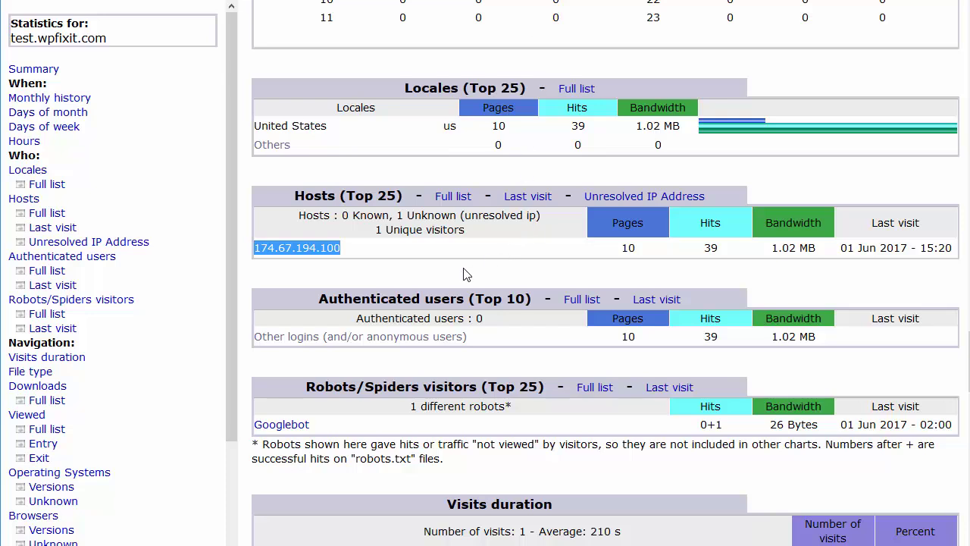
click(447, 279)
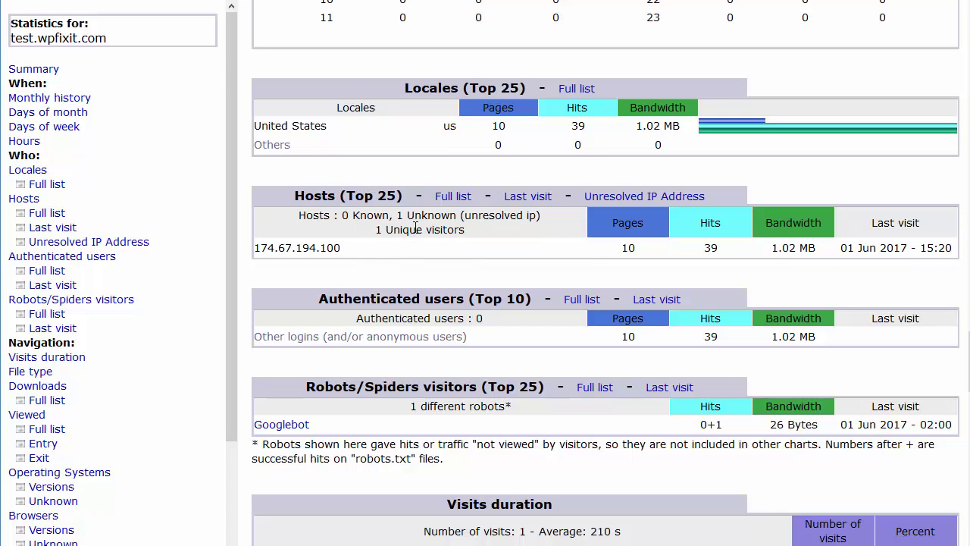
Step: Scroll to the Robots/Spiders visitors section showing the Googlebot visit
scroll(420, 224, down, 3)
drag(285, 275, 447, 297)
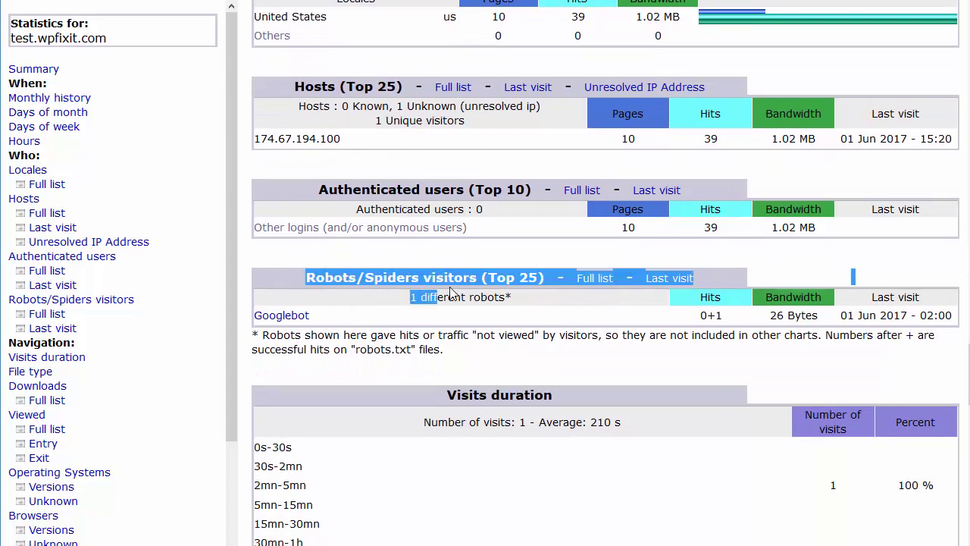
click(424, 277)
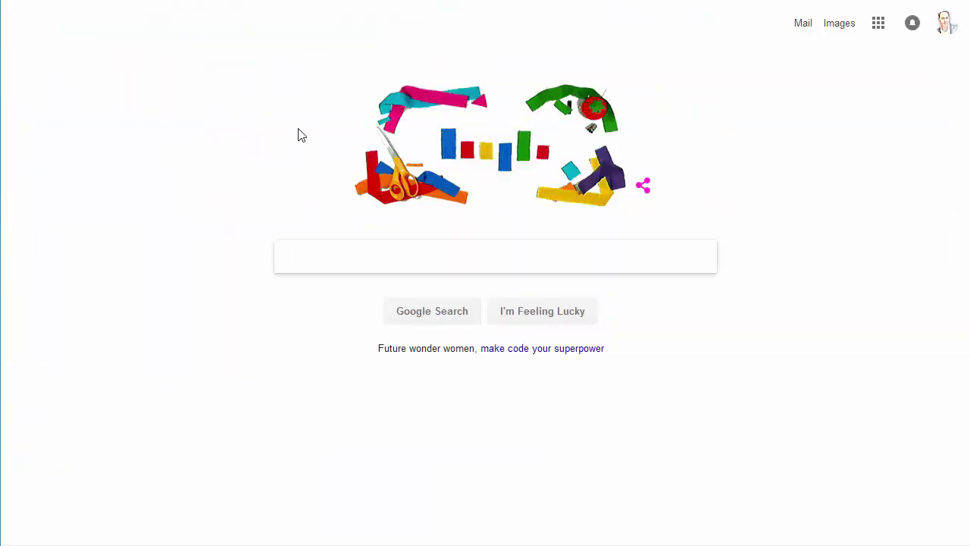
Step: Search Google for 'my ip' and highlight the public IP address shown
text(my ip)
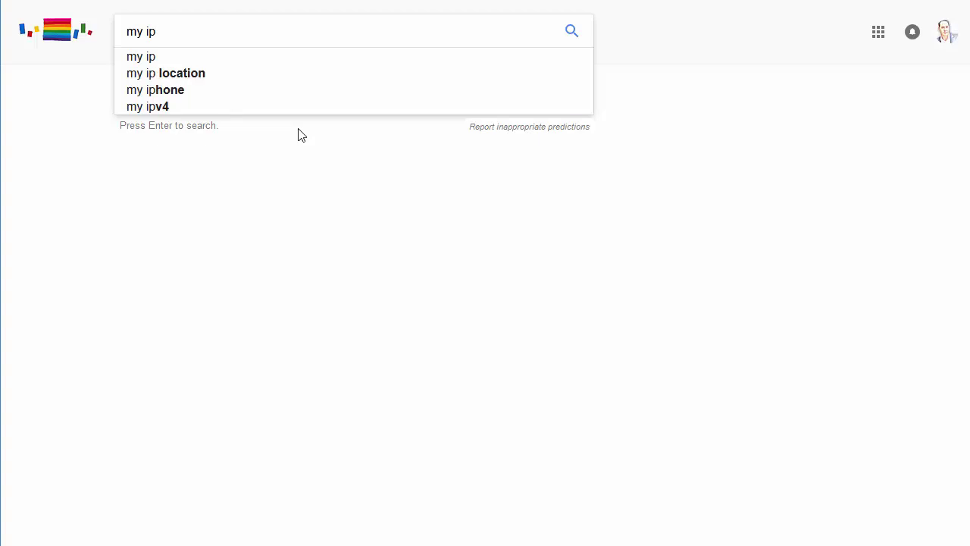
key(Return)
drag(489, 154, 97, 174)
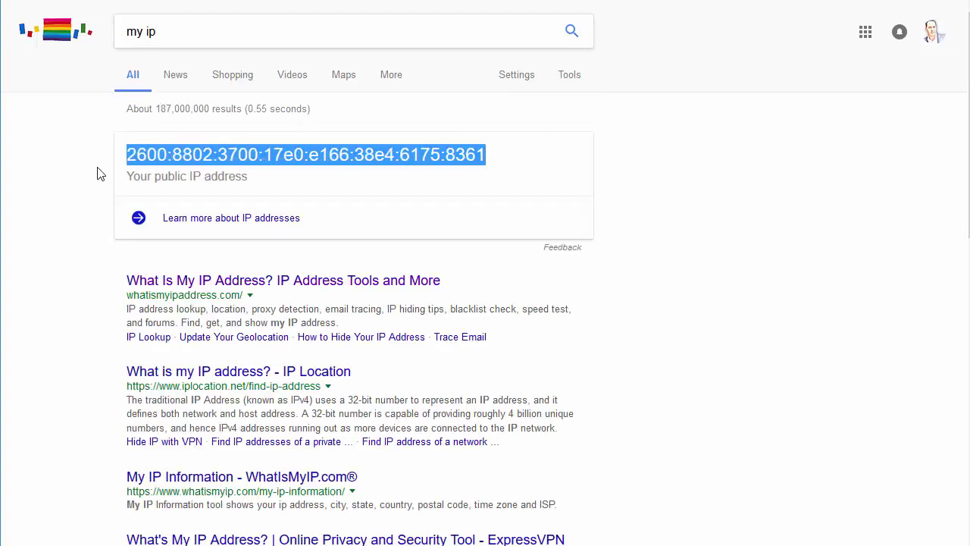
click(789, 197)
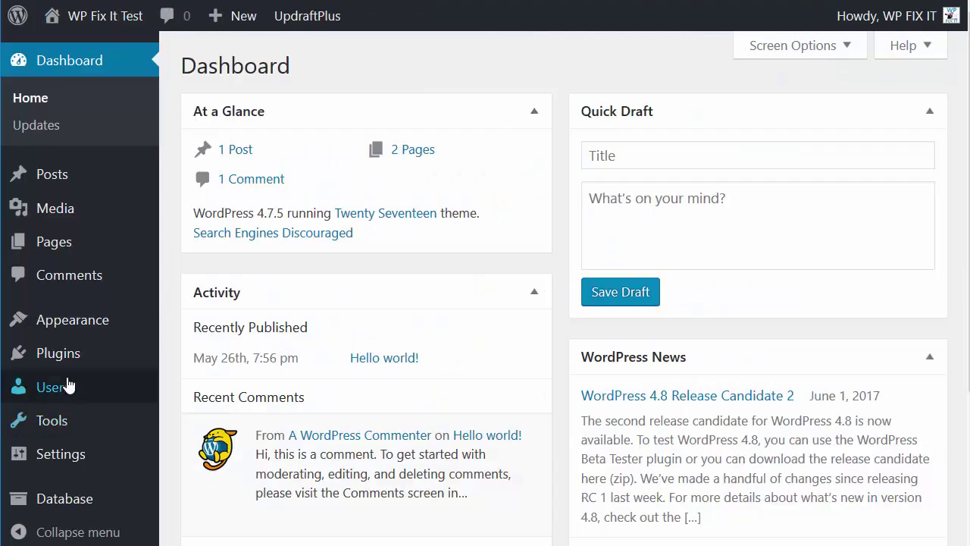
Step: From Plugins > Add New, search for 'query monitor' and install Query Monitor
mouse_move(68, 356)
click(194, 362)
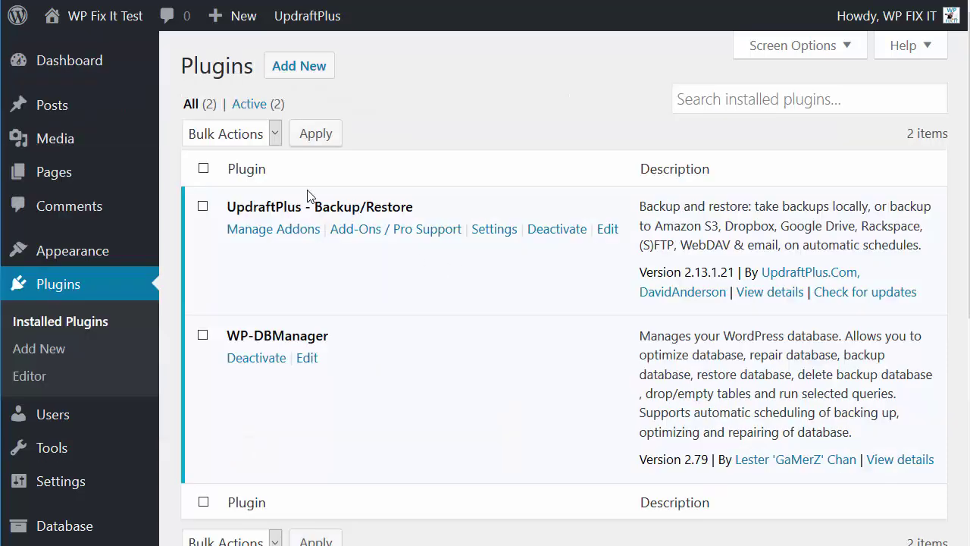
click(297, 68)
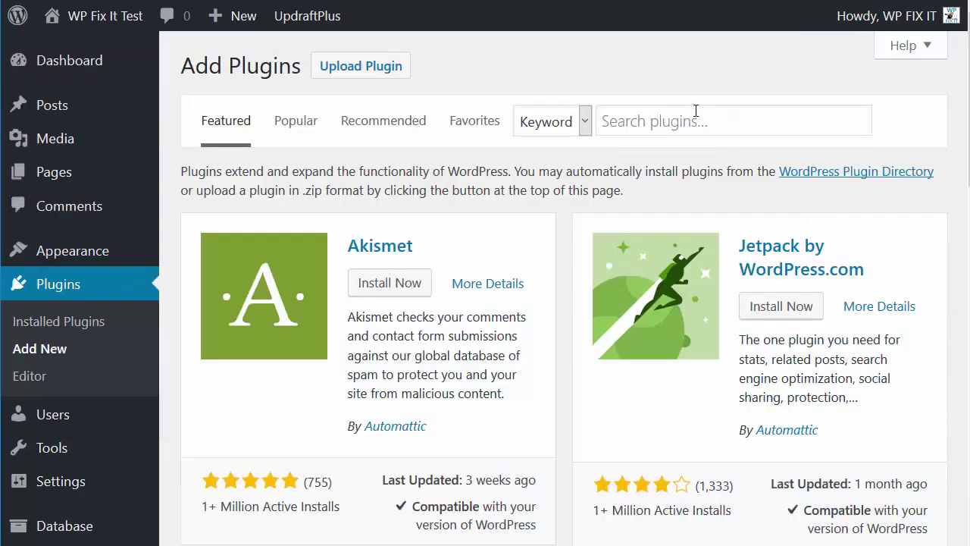
click(695, 111)
text(q)
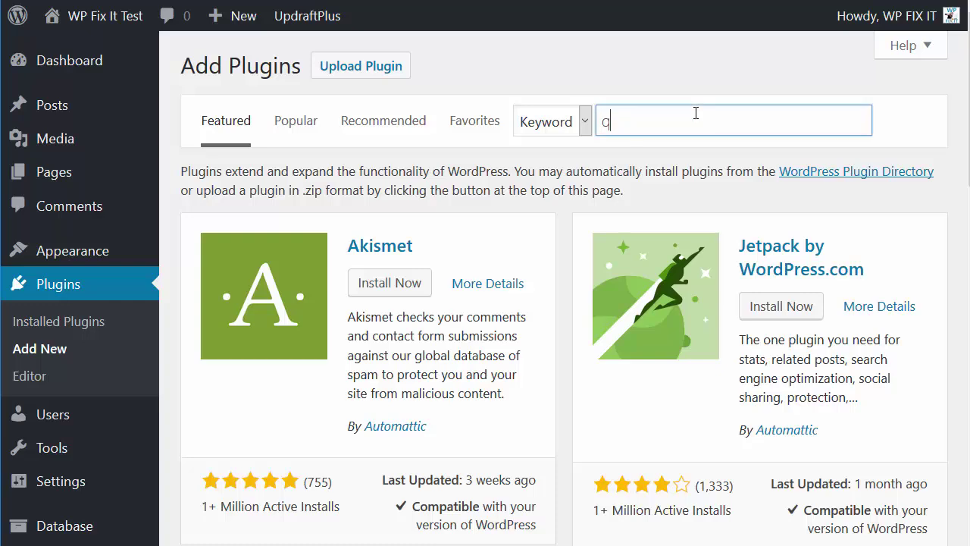
text(ue)
key(Down)
key(Down)
key(Return)
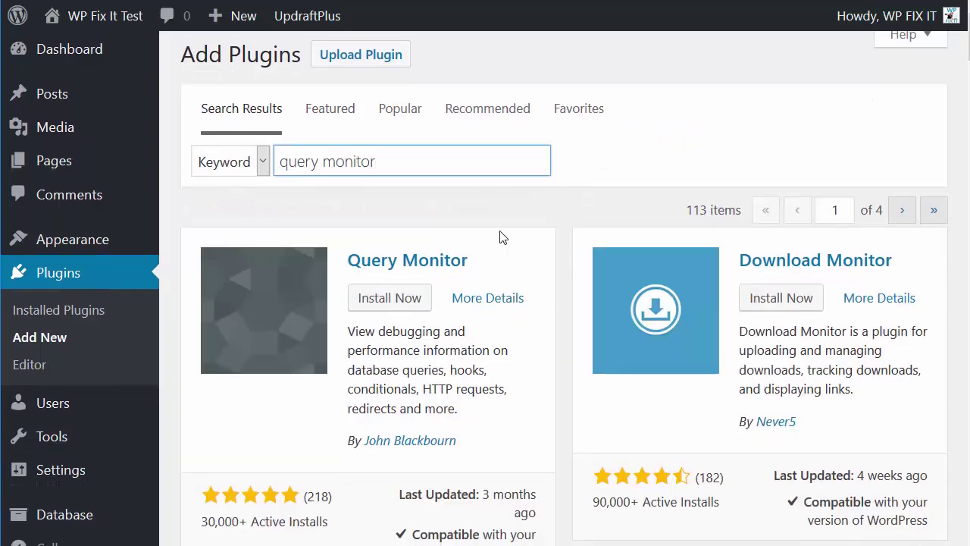
click(401, 300)
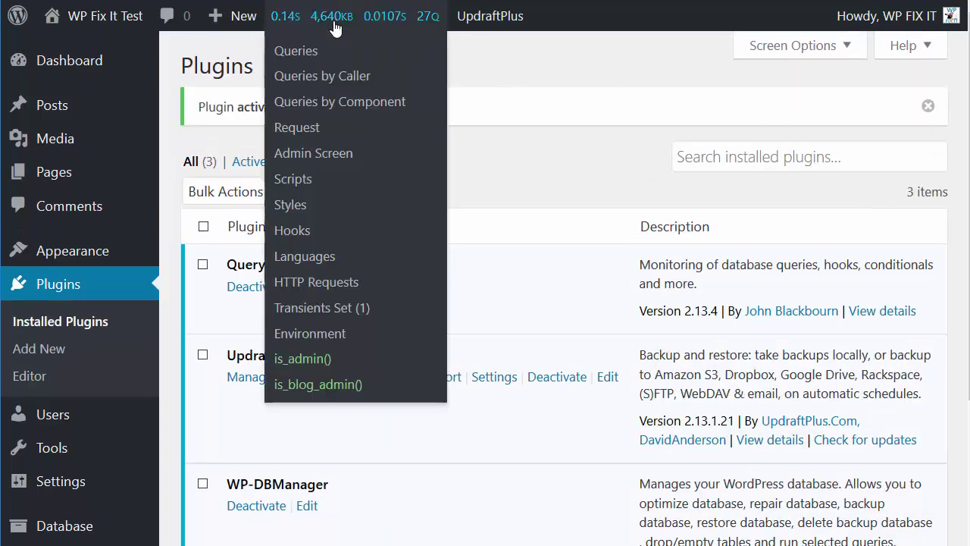
Step: Open the site's front page in a new tab and reveal Query Monitor's panels (0.08s, 20 queries)
right_click(55, 51)
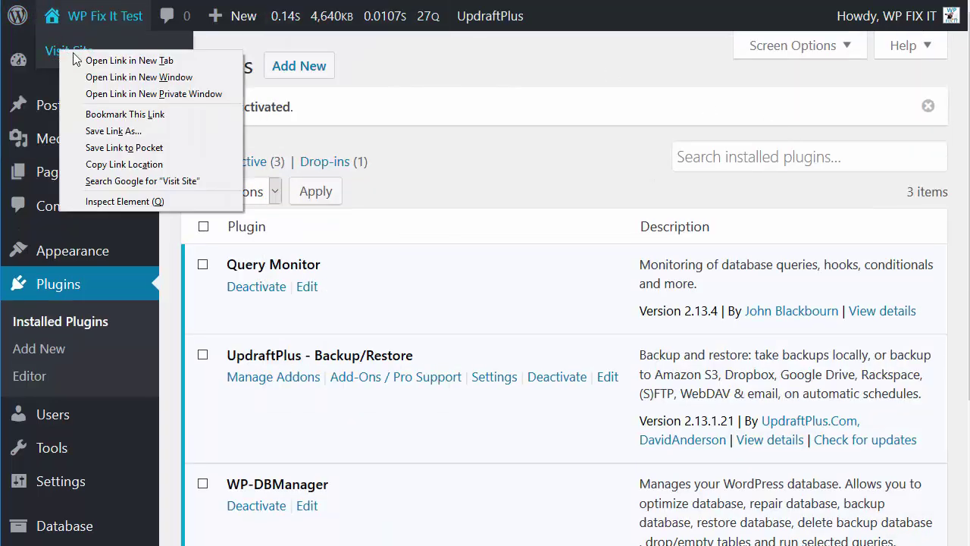
click(130, 61)
key(ctrl+Tab)
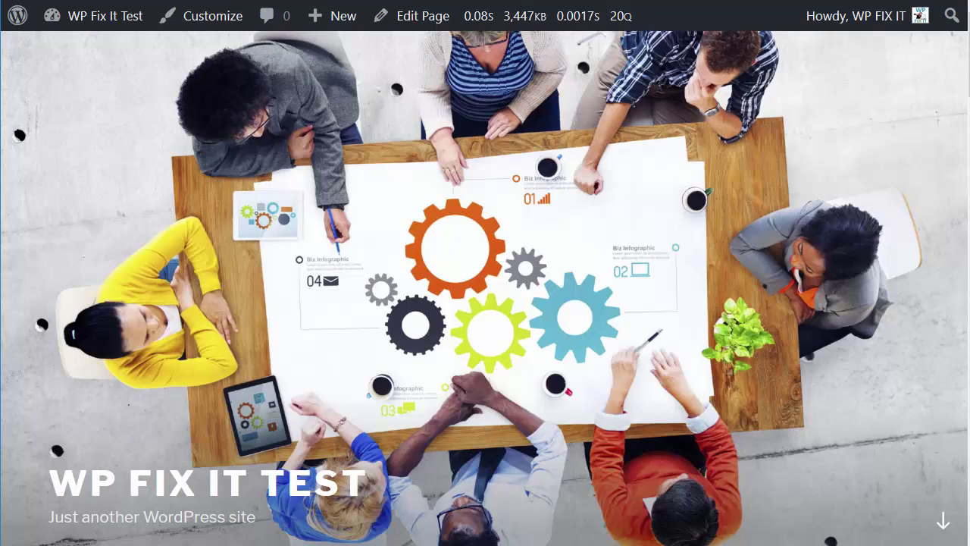
mouse_move(504, 28)
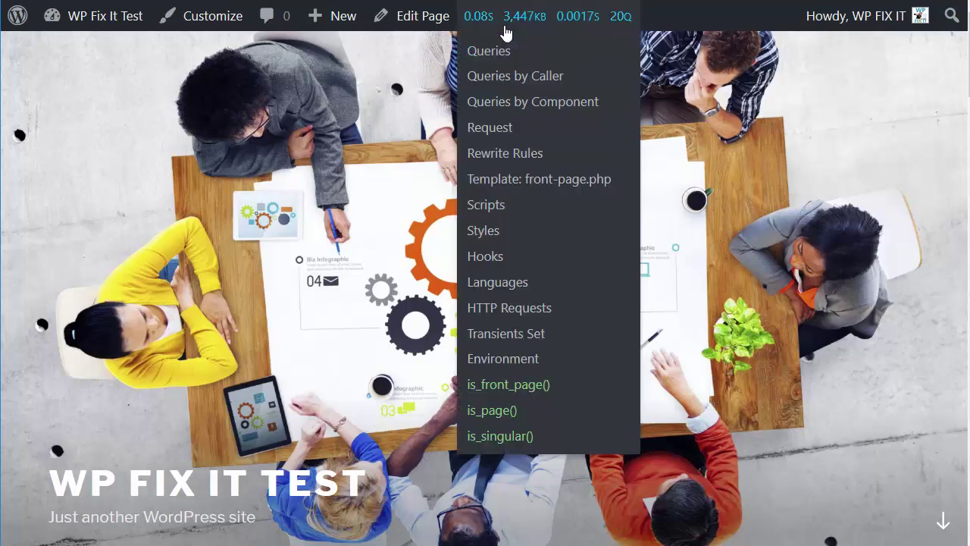